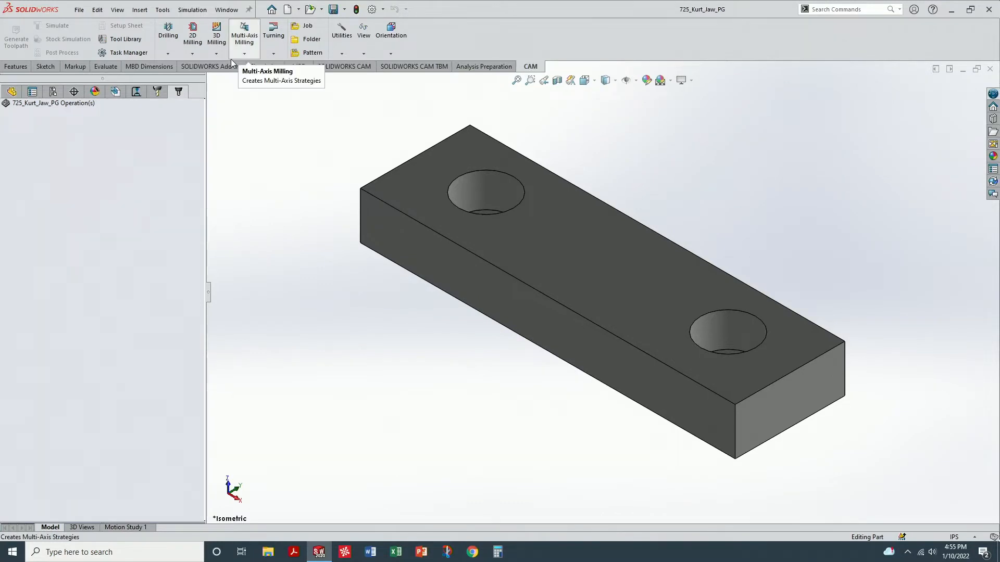
{"action": "left_click", "coordinate": [21, 66]}
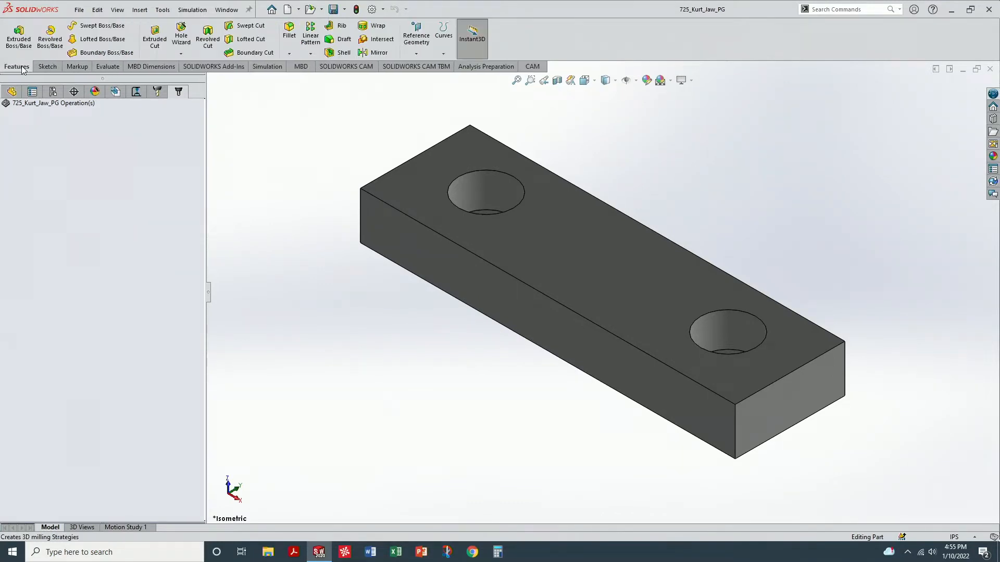
{"action": "left_click", "coordinate": [47, 67]}
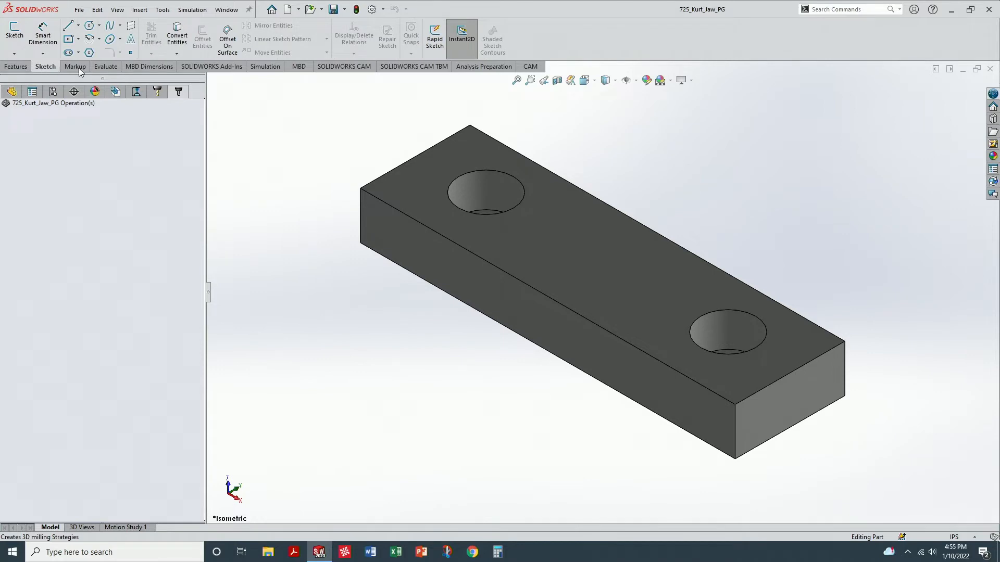
{"action": "left_click", "coordinate": [534, 67]}
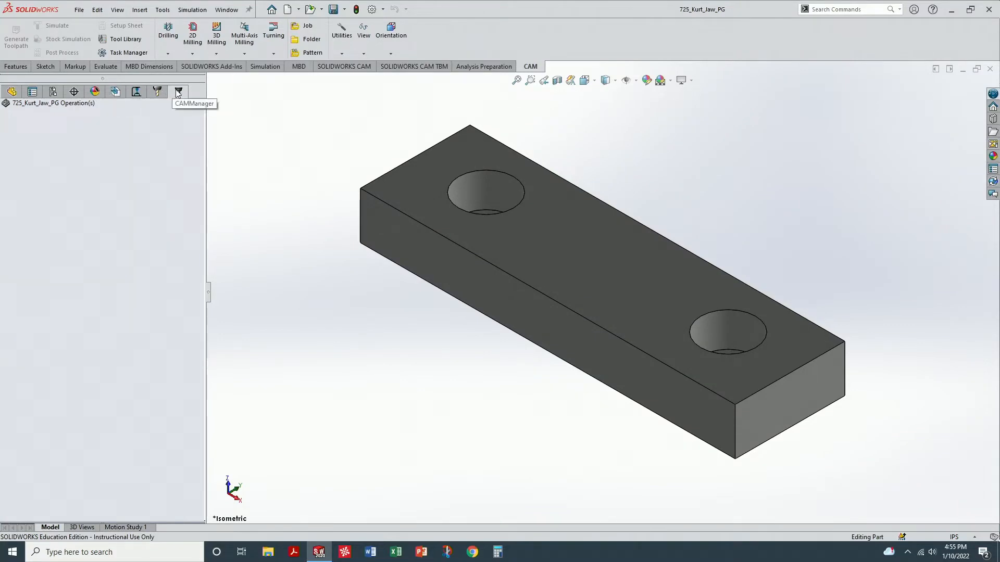
Create a new CAM job for the jaw part with Milling as the job type
{"action": "left_click", "coordinate": [302, 30]}
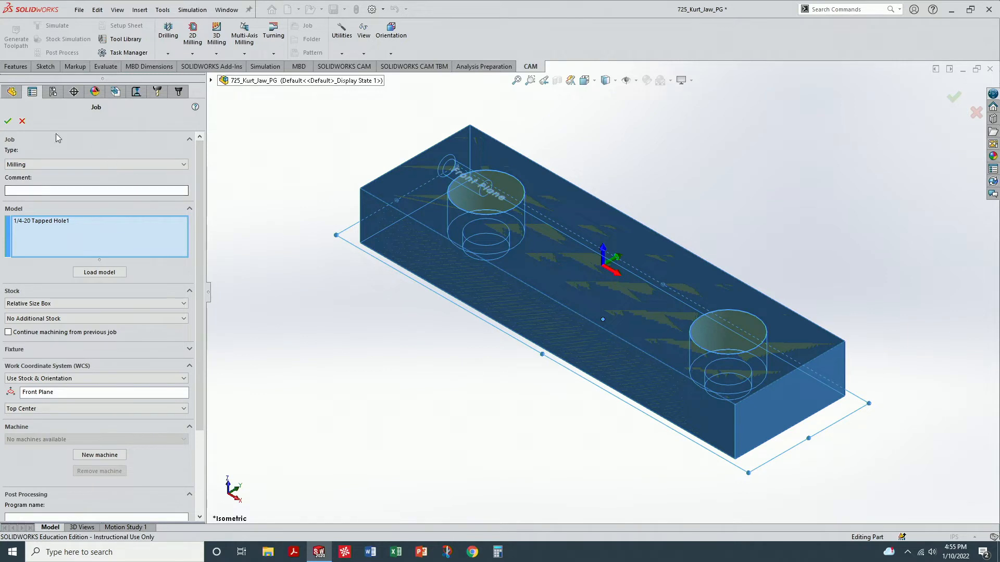
{"action": "left_click", "coordinate": [30, 163]}
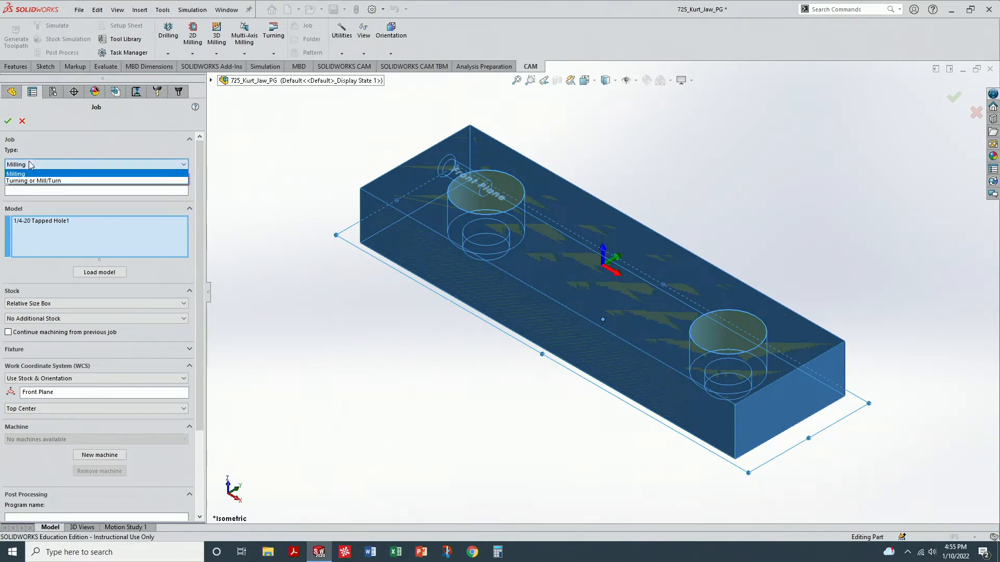
{"action": "left_click", "coordinate": [30, 164]}
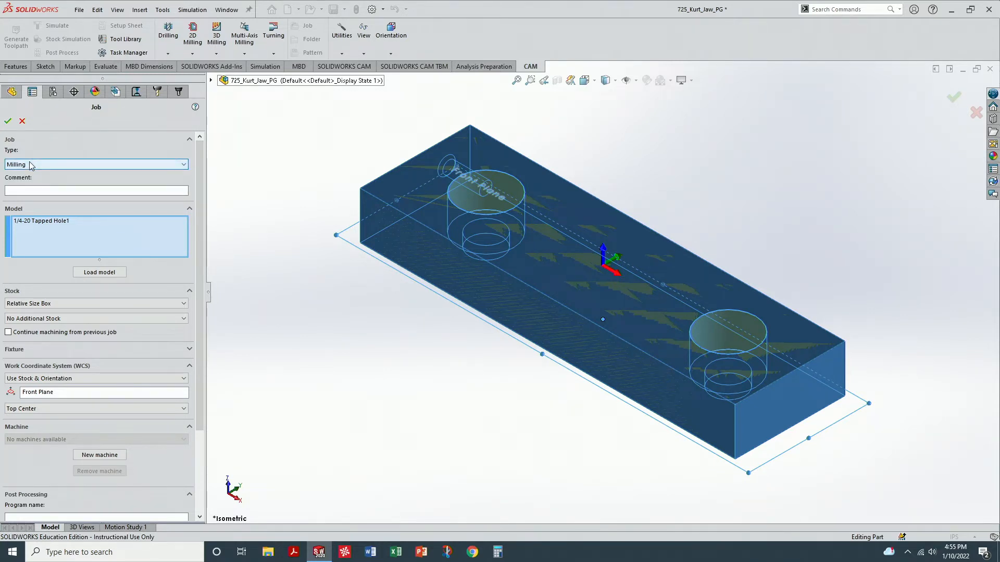
{"action": "left_click", "coordinate": [29, 190]}
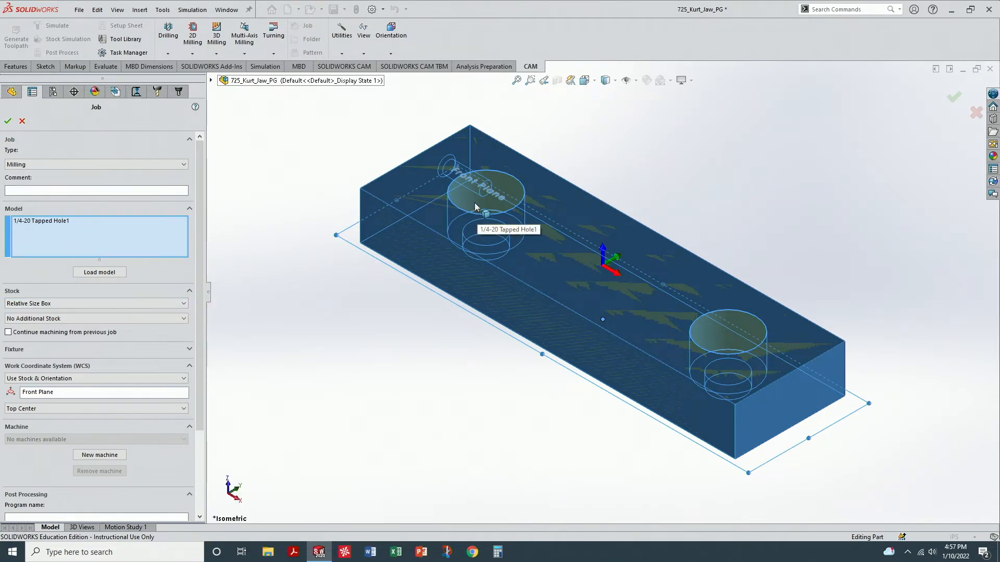
Define the job's stock as a Fixed Size Box with a width (X) of 6.125 in and a depth (Y) of 2 in
{"action": "left_click", "coordinate": [141, 303]}
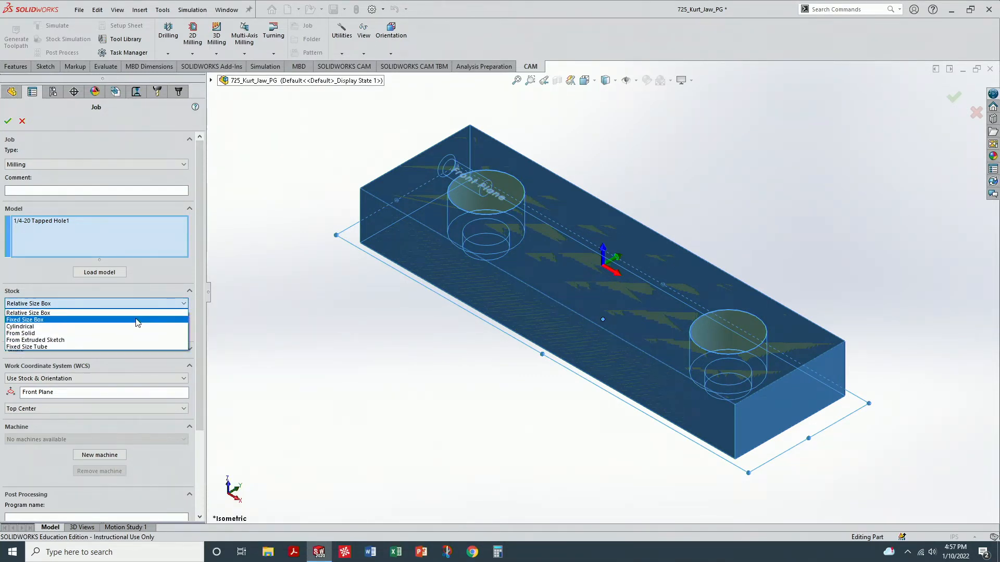
{"action": "left_click", "coordinate": [137, 321]}
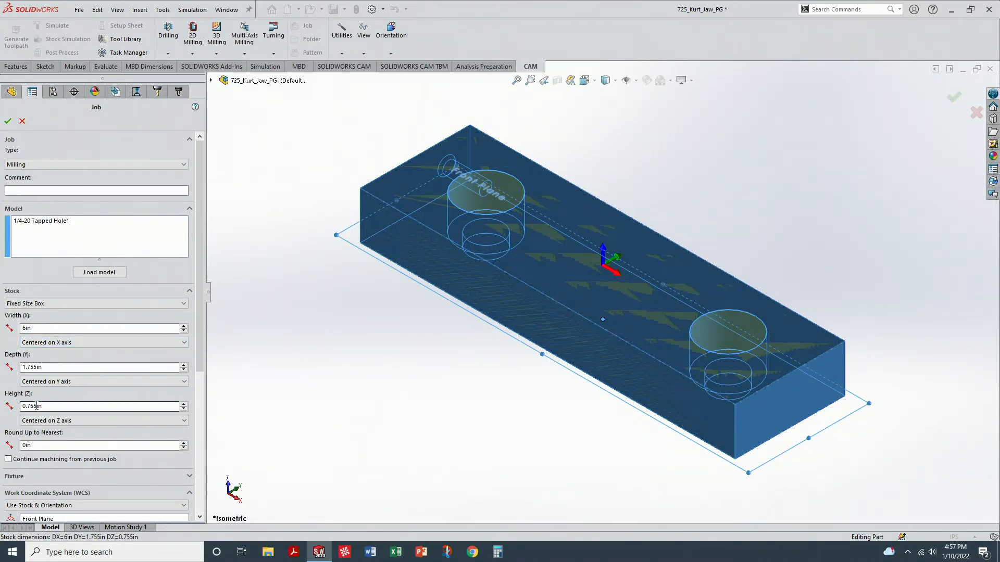
{"action": "double_click", "coordinate": [38, 330]}
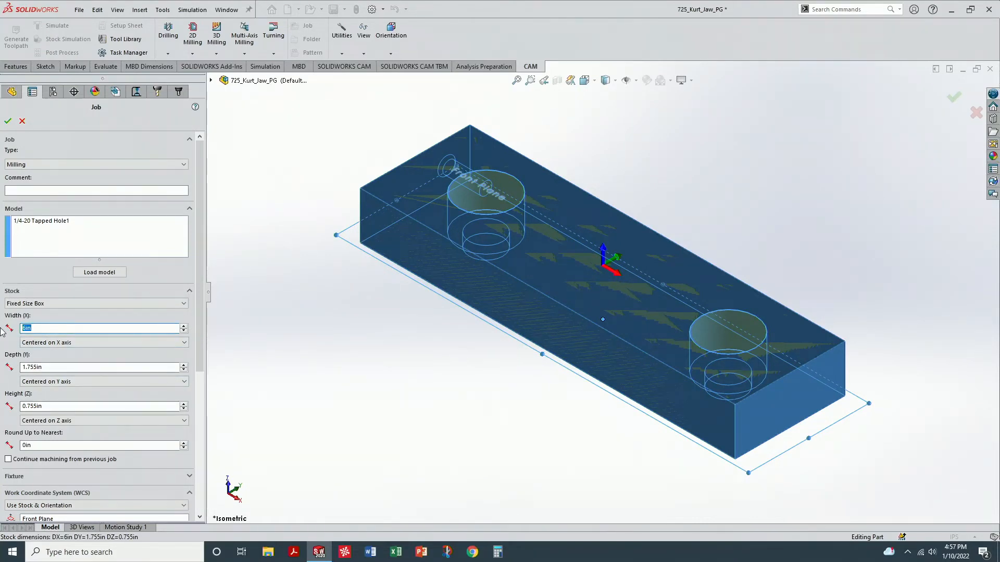
{"action": "type", "text": "6.125"}
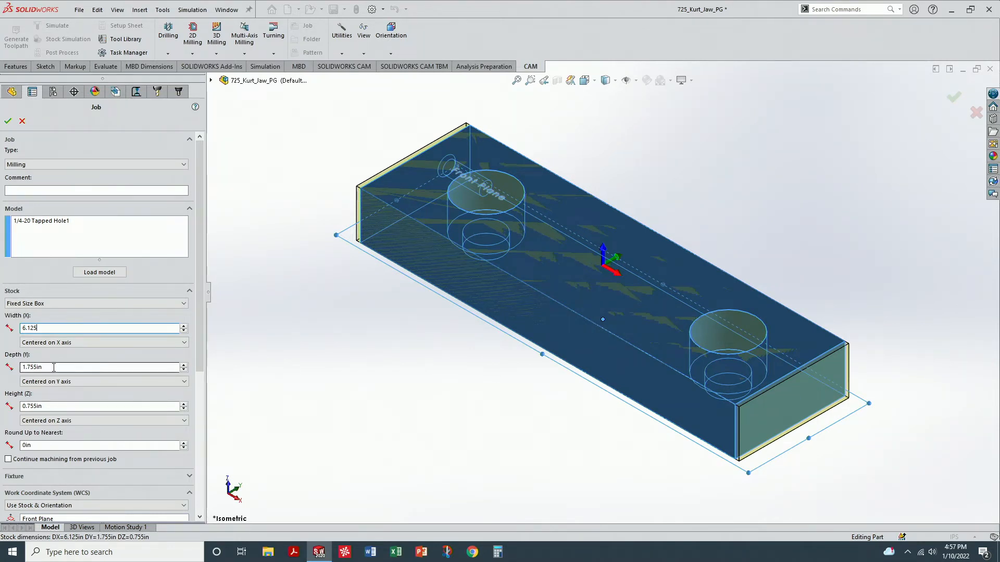
{"action": "key", "text": "Tab"}
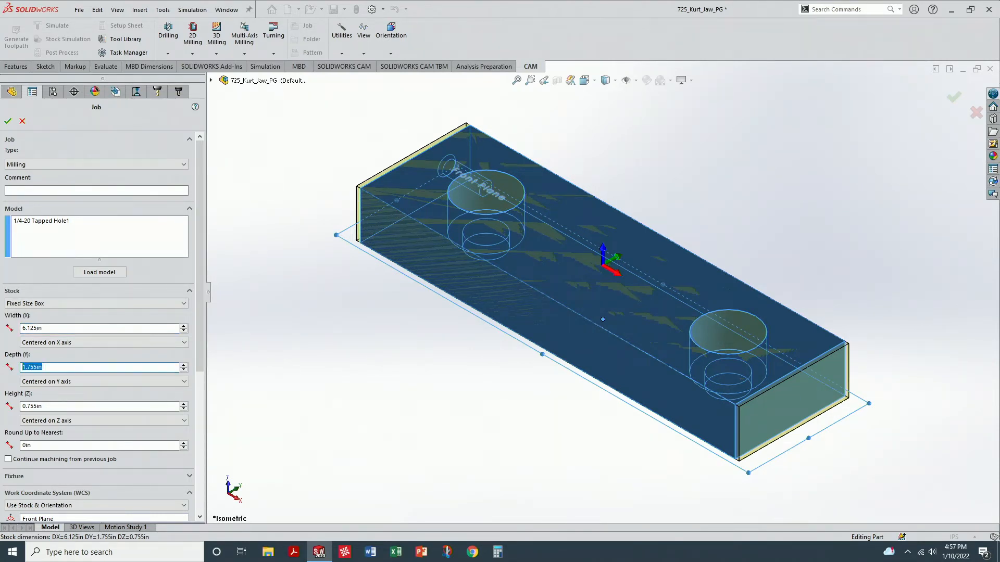
{"action": "type", "text": "2."}
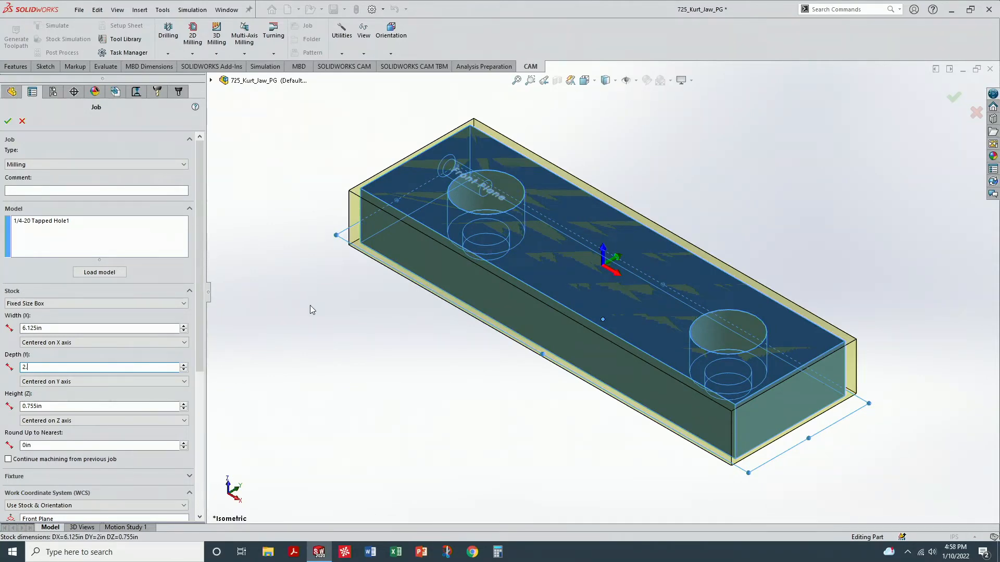
Set the stock box's height (Z) to 1 in
{"action": "right_click_drag", "start_coordinate": [311, 305], "coordinate": [304, 239]}
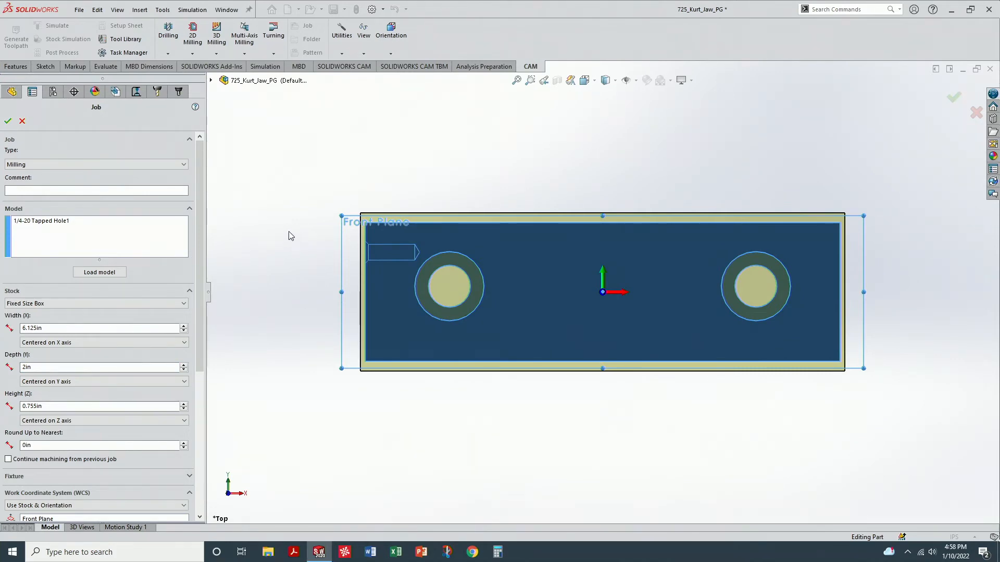
{"action": "middle_click_drag", "start_coordinate": [286, 145], "coordinate": [344, 155]}
{"action": "right_click_drag", "start_coordinate": [344, 155], "coordinate": [359, 153]}
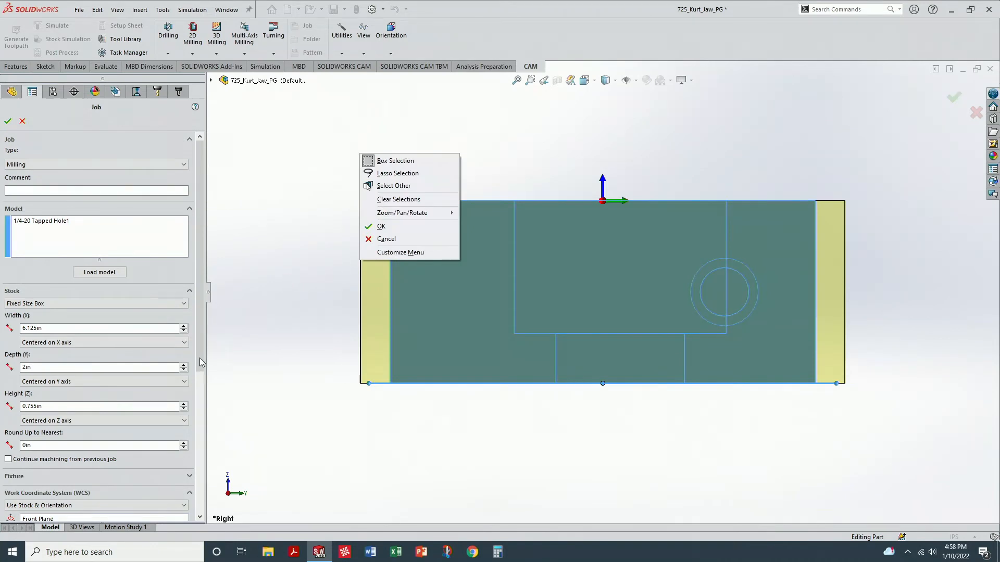
{"action": "left_click", "coordinate": [59, 409]}
{"action": "left_click_drag", "start_coordinate": [59, 410], "coordinate": [2, 410]}
{"action": "type", "text": "1."}
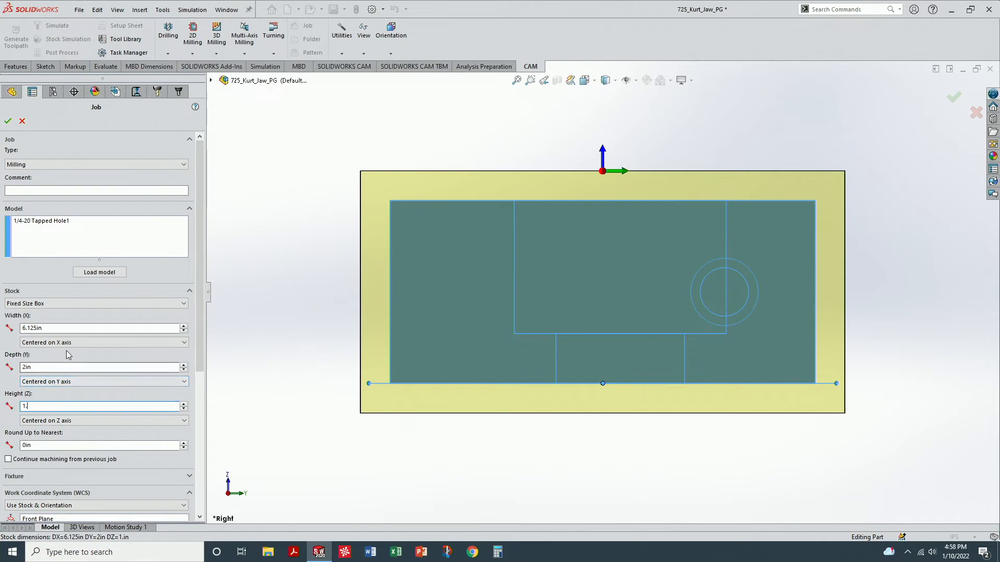
Try the Offset from top (+Z) placement for the stock height and return it to Centered on Z axis
{"action": "left_click", "coordinate": [71, 421]}
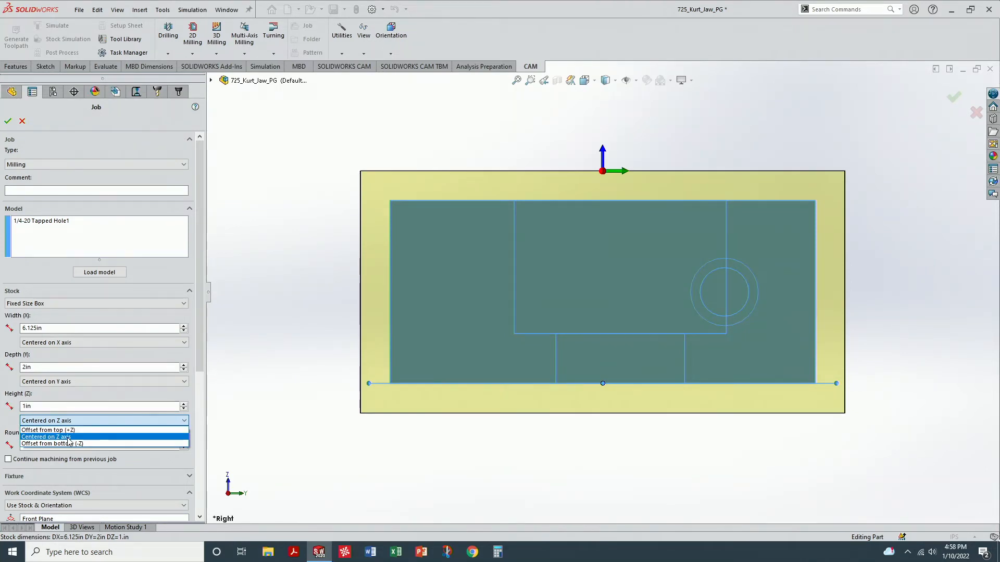
{"action": "left_click", "coordinate": [70, 421]}
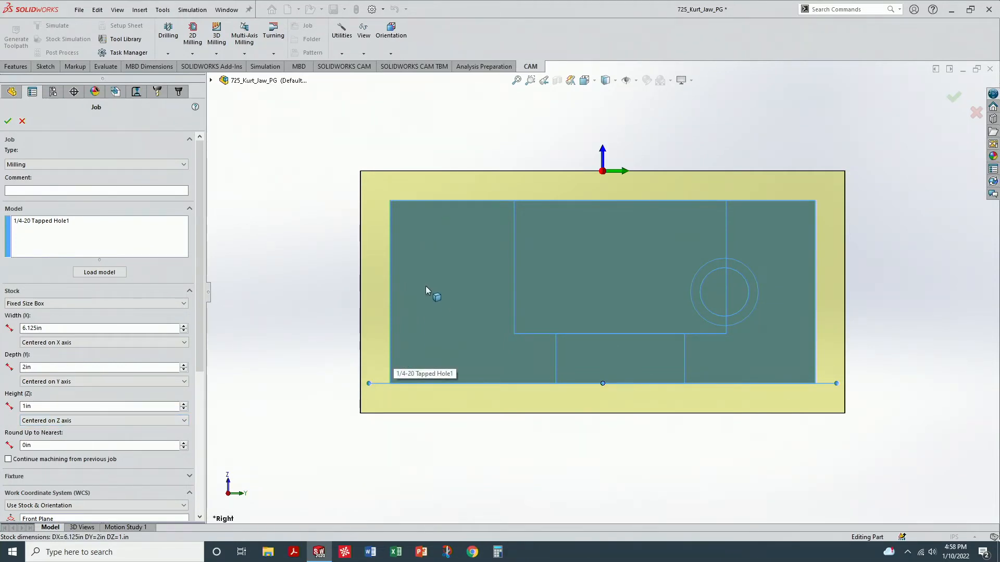
{"action": "left_click", "coordinate": [149, 421]}
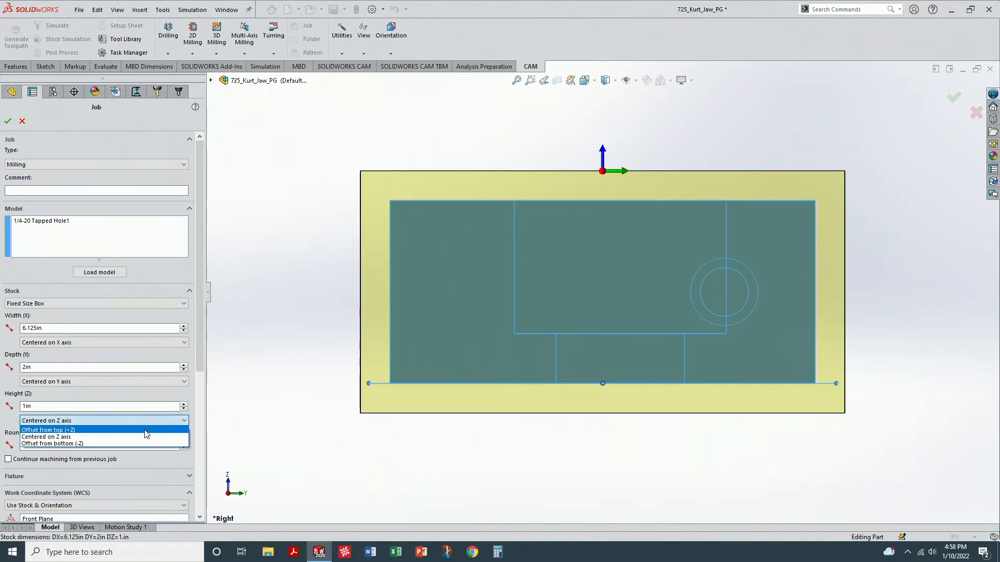
{"action": "left_click", "coordinate": [144, 429]}
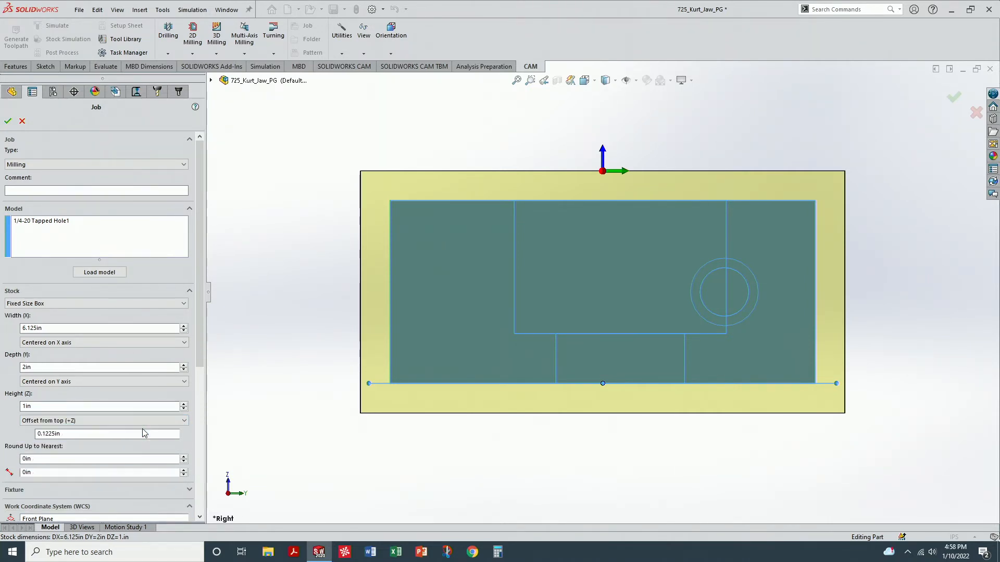
{"action": "left_click", "coordinate": [83, 420]}
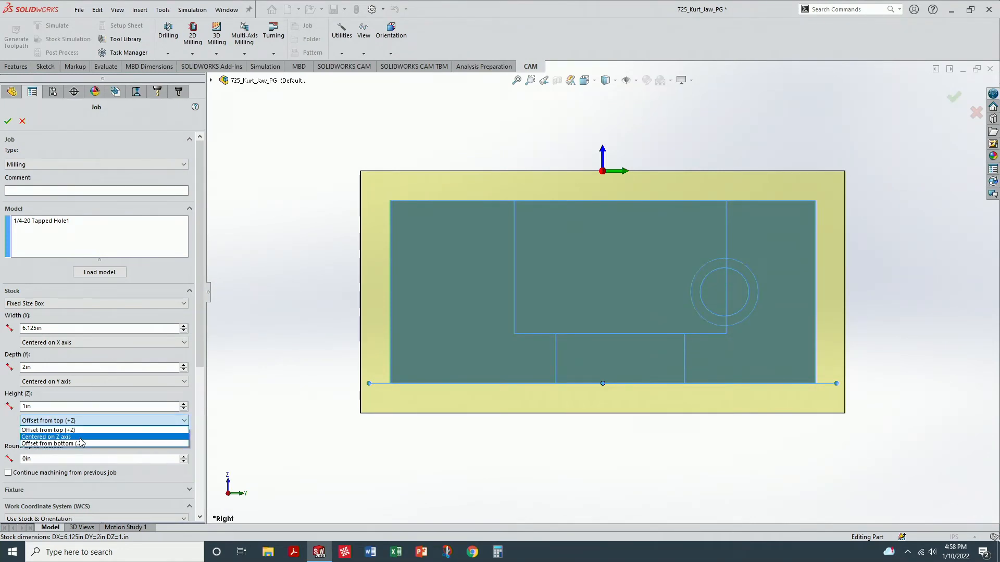
{"action": "left_click", "coordinate": [81, 436]}
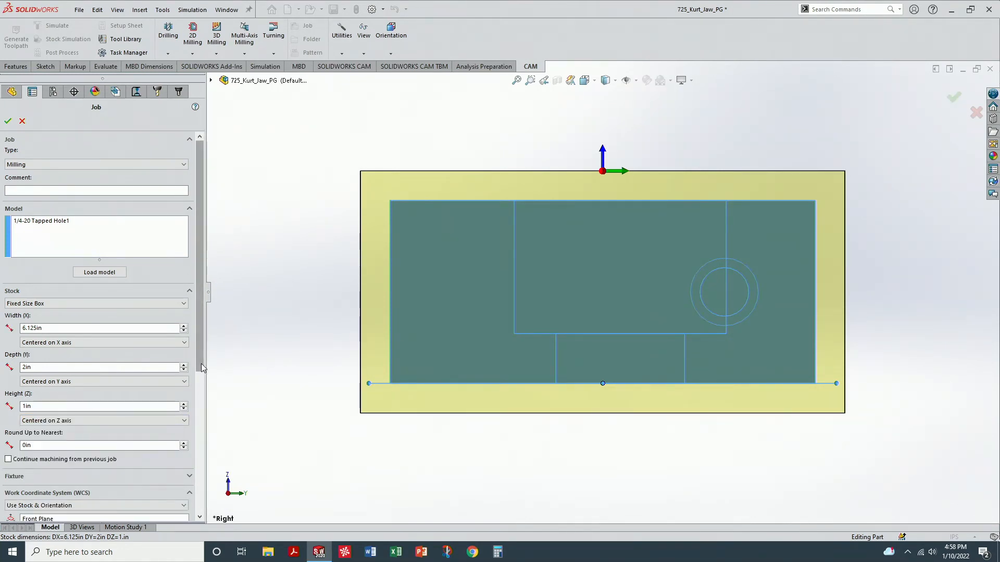
Define the work coordinate system with Use Stock & Orientation on the Front Plane, placing its origin at Top Corner 3 of the stock
{"action": "left_click", "coordinate": [583, 81]}
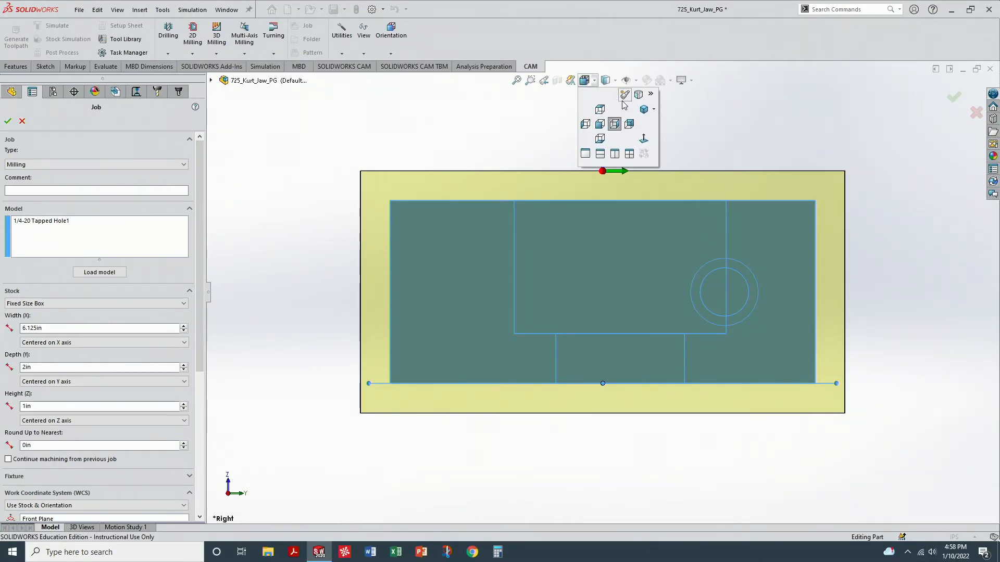
{"action": "left_click", "coordinate": [644, 108]}
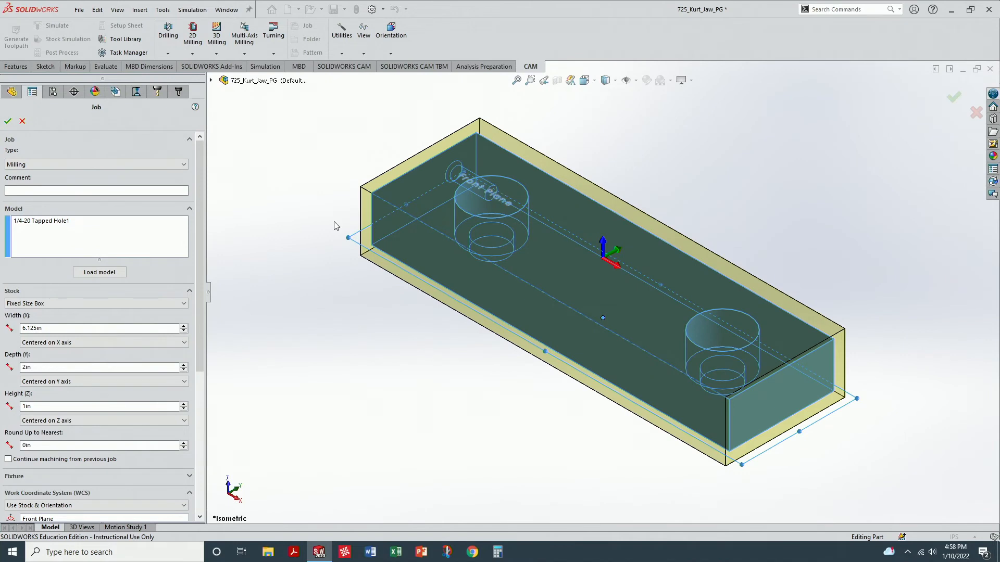
{"action": "left_click_drag", "start_coordinate": [195, 329], "coordinate": [193, 423]}
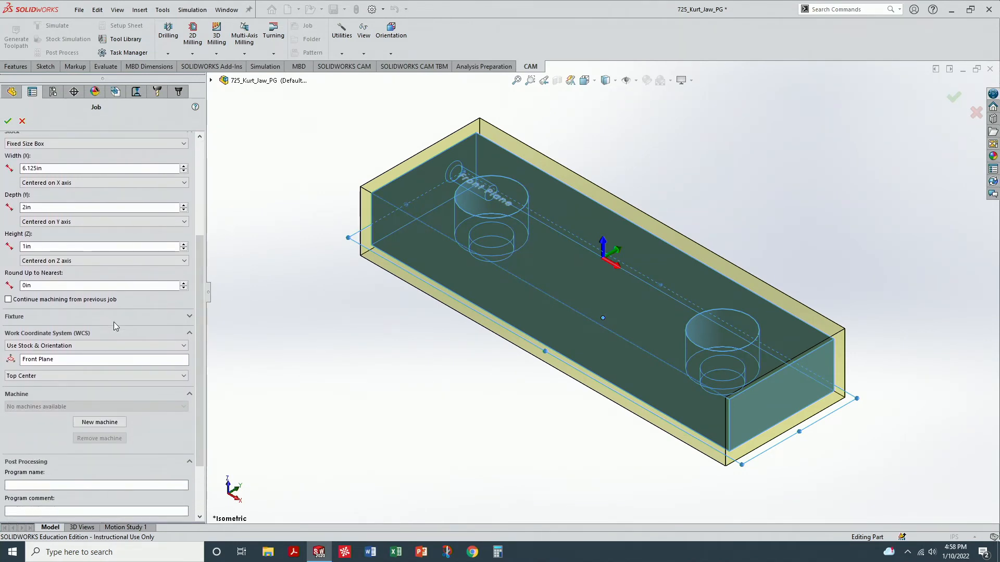
{"action": "left_click", "coordinate": [189, 317]}
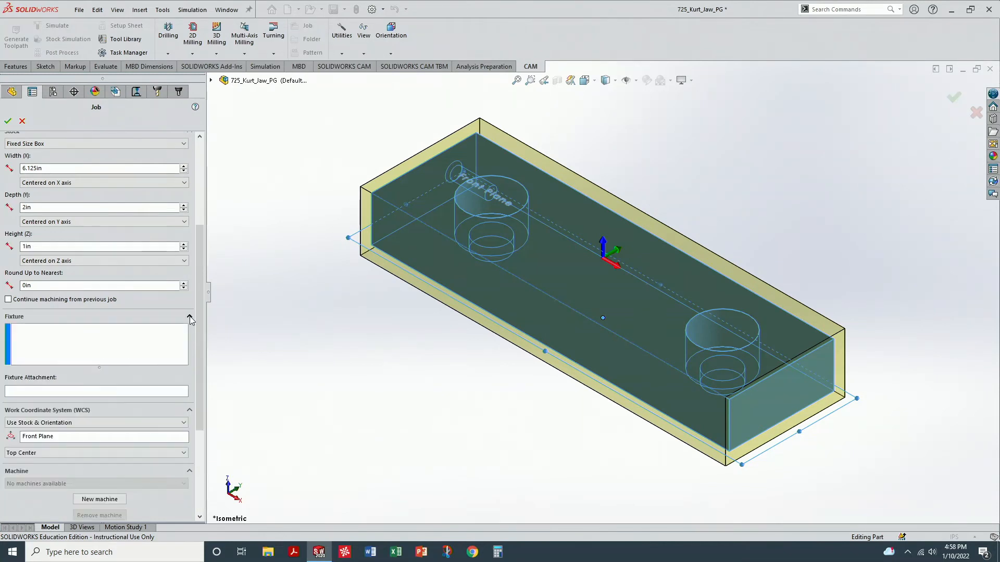
{"action": "left_click", "coordinate": [189, 316]}
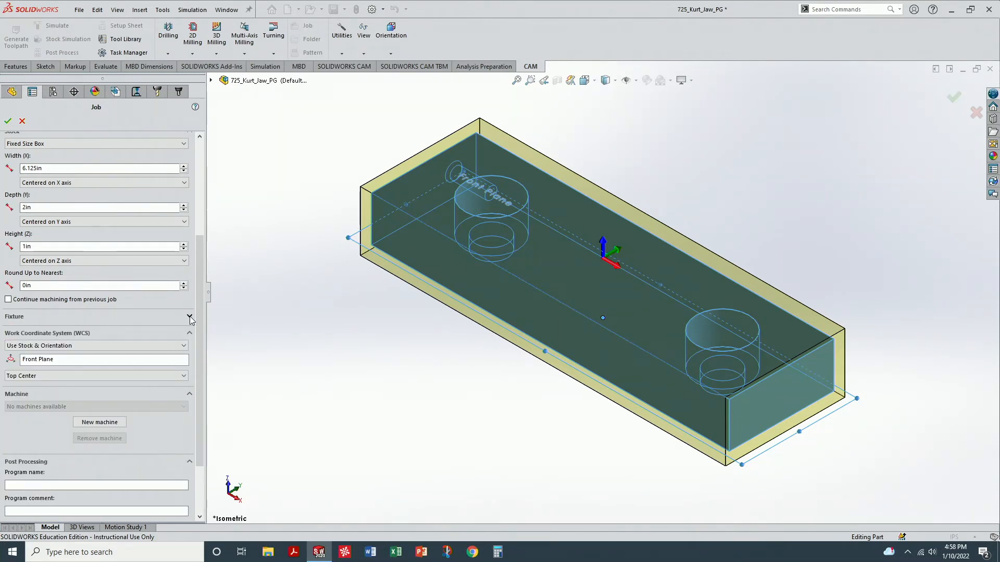
{"action": "mouse_move", "coordinate": [150, 352]}
{"action": "left_click", "coordinate": [116, 345]}
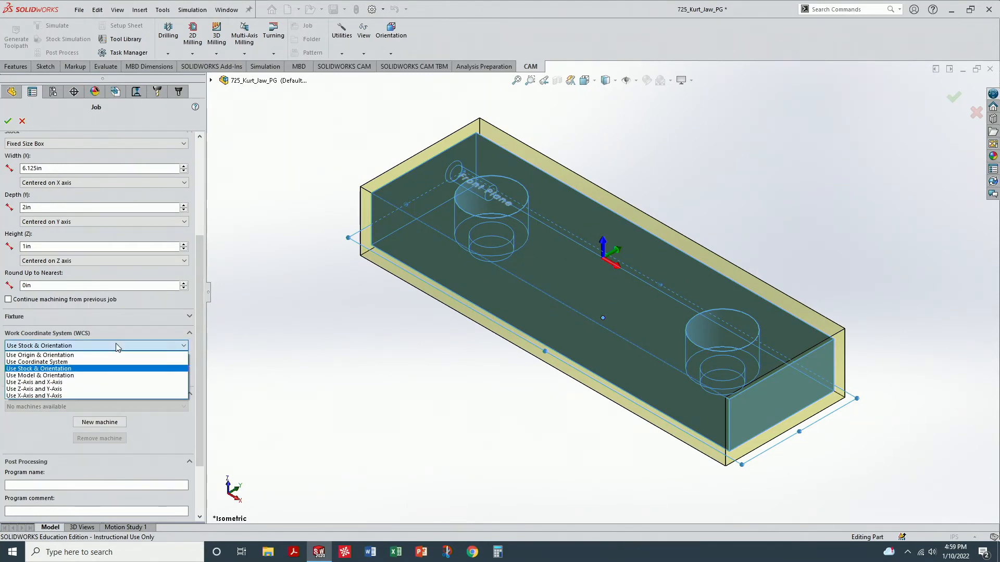
{"action": "left_click", "coordinate": [104, 369]}
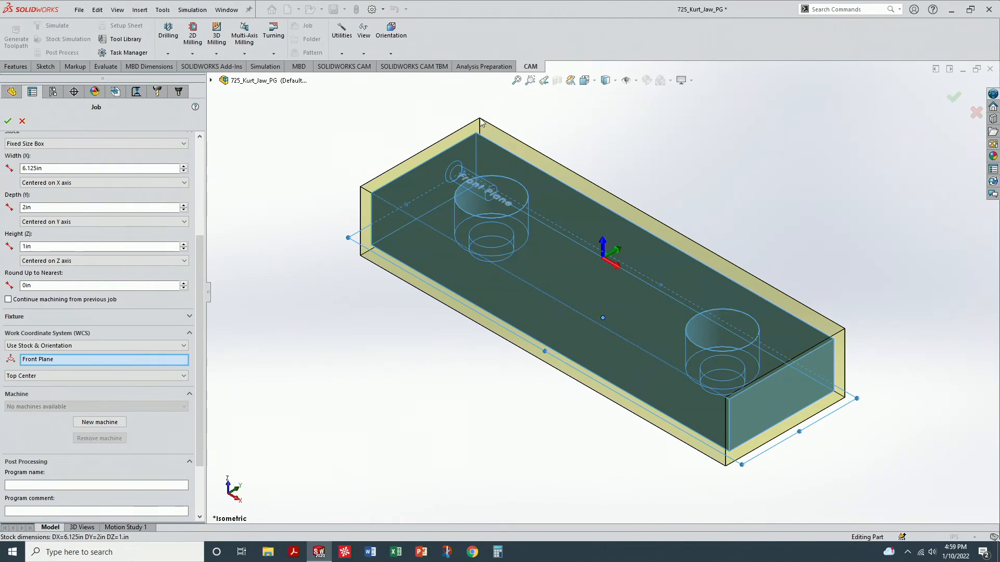
{"action": "left_click", "coordinate": [81, 363]}
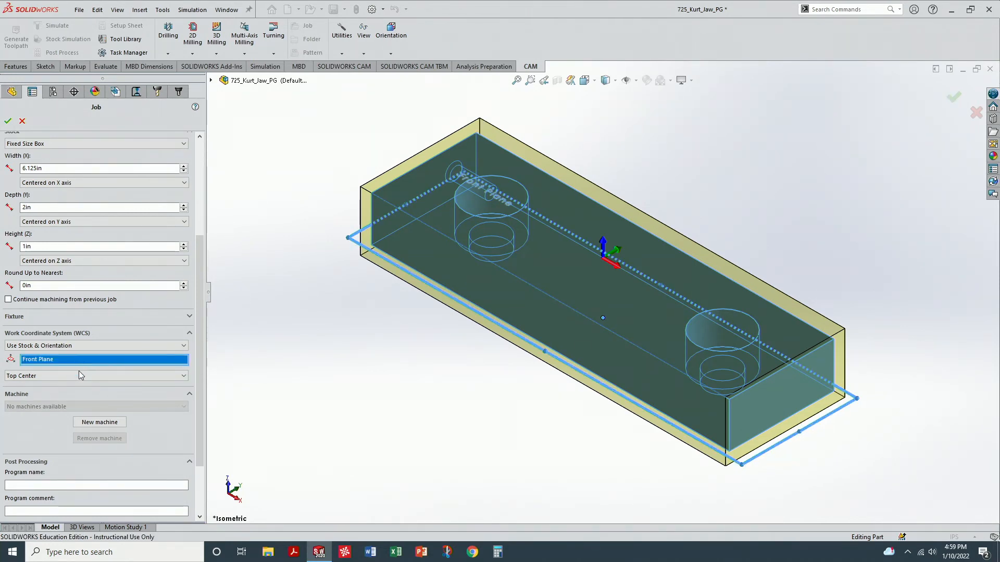
{"action": "left_click", "coordinate": [78, 373]}
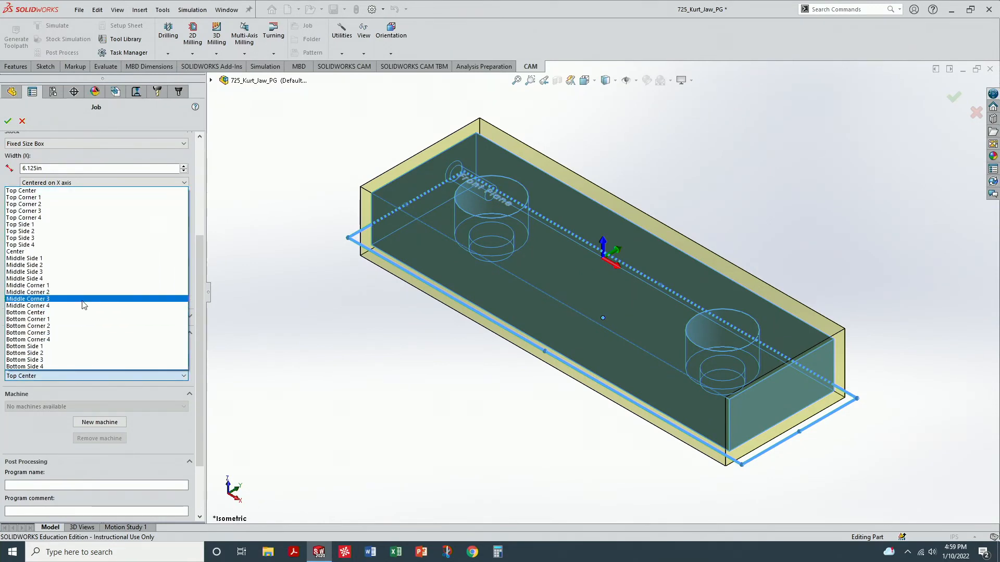
{"action": "left_click", "coordinate": [91, 211]}
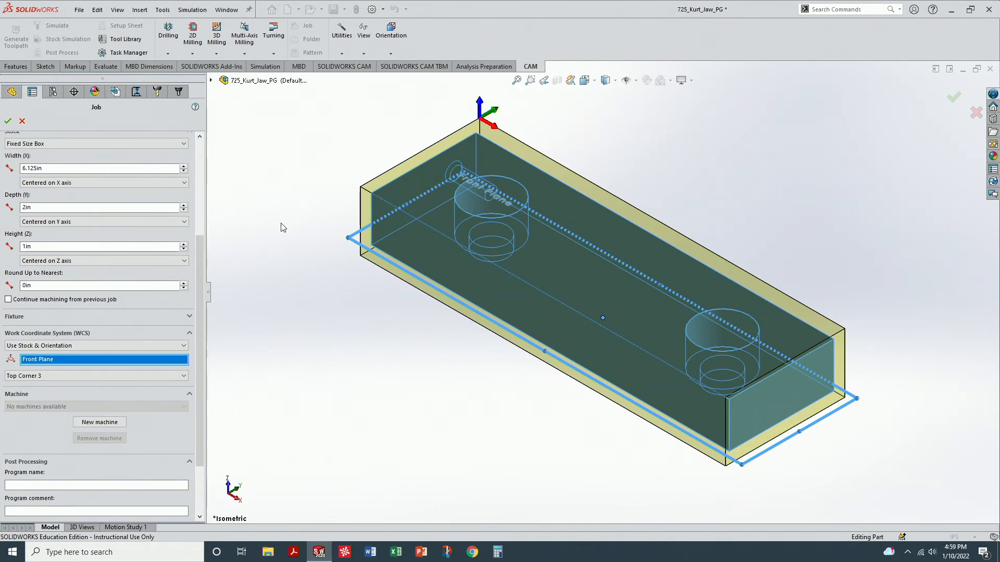
Set the job's post-processing program name to 5000 and the program comment to "Kurt Vise Jaw Pregrind"
{"action": "left_click_drag", "start_coordinate": [199, 339], "coordinate": [201, 403]}
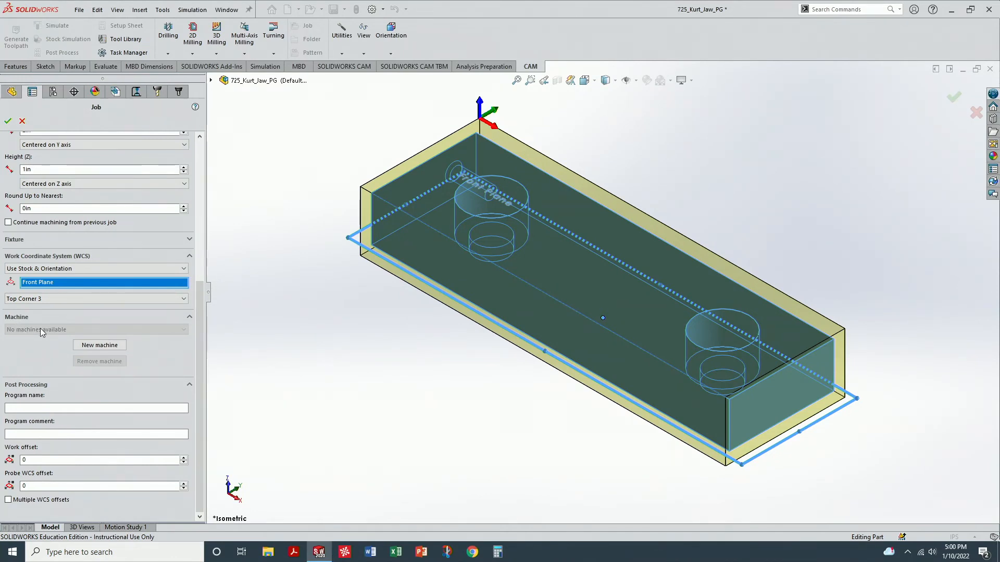
{"action": "left_click", "coordinate": [46, 407]}
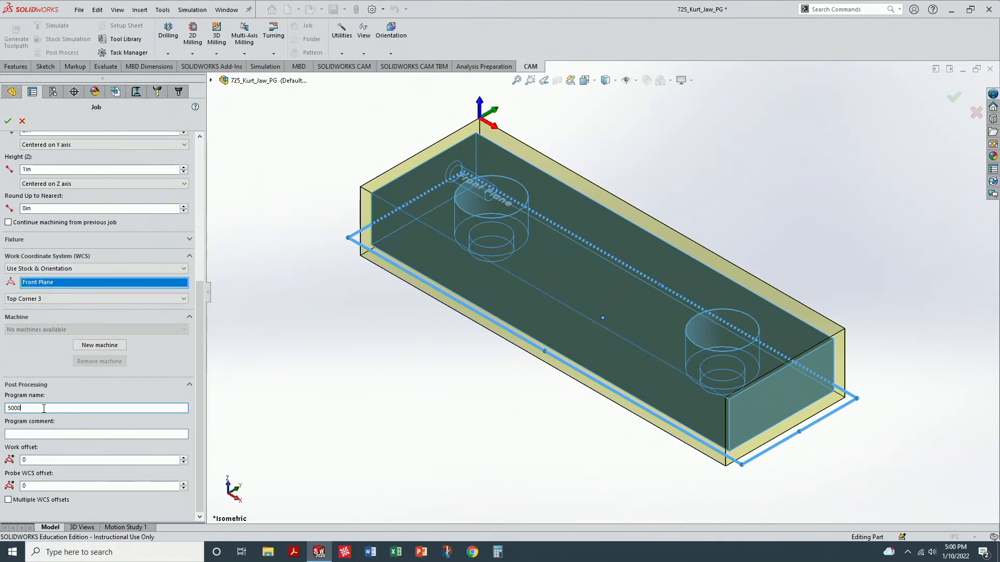
{"action": "left_click", "coordinate": [46, 436]}
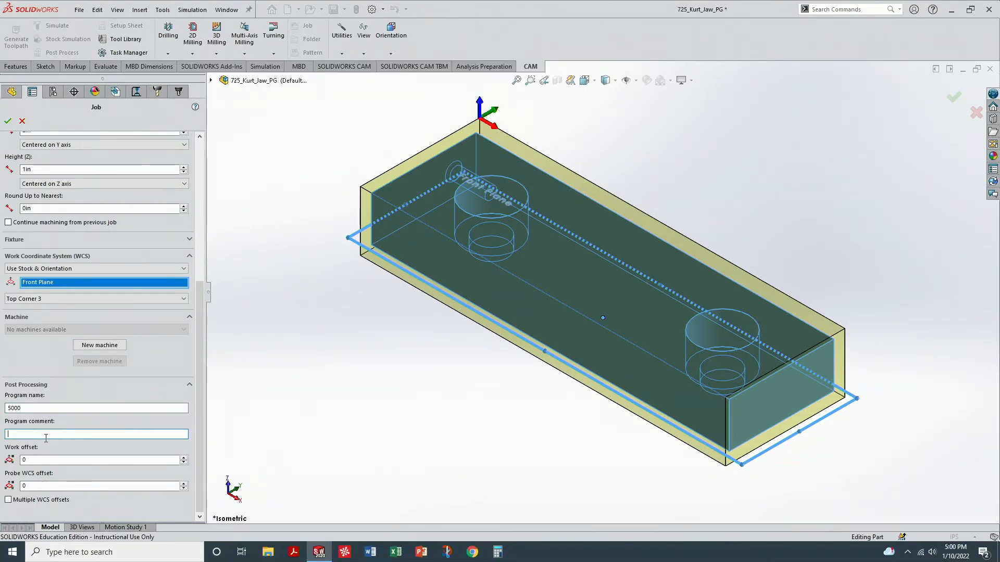
{"action": "type", "text": "Kurt Vise Jaw Preprind"}
Set the job's work offset to 1 and accept the job definition
{"action": "left_click", "coordinate": [25, 460]}
{"action": "left_click", "coordinate": [184, 459]}
{"action": "double_click", "coordinate": [24, 458]}
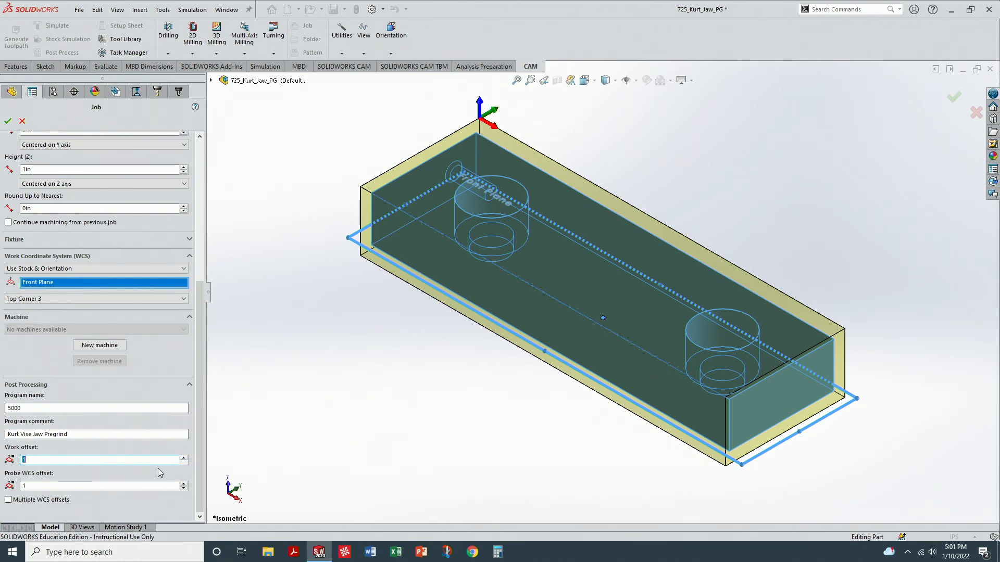
{"action": "left_click", "coordinate": [184, 457]}
{"action": "left_click", "coordinate": [184, 458]}
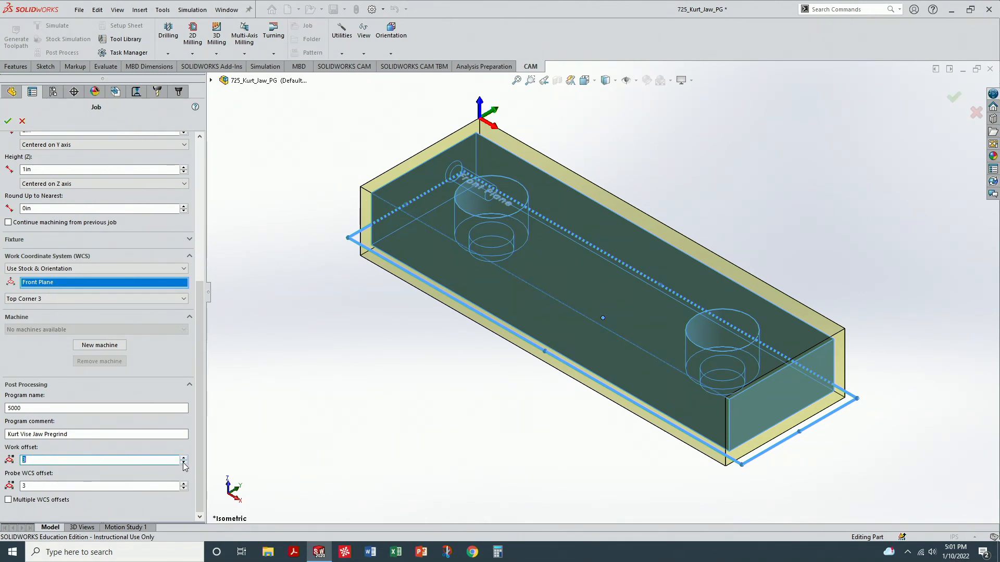
{"action": "left_click", "coordinate": [195, 461]}
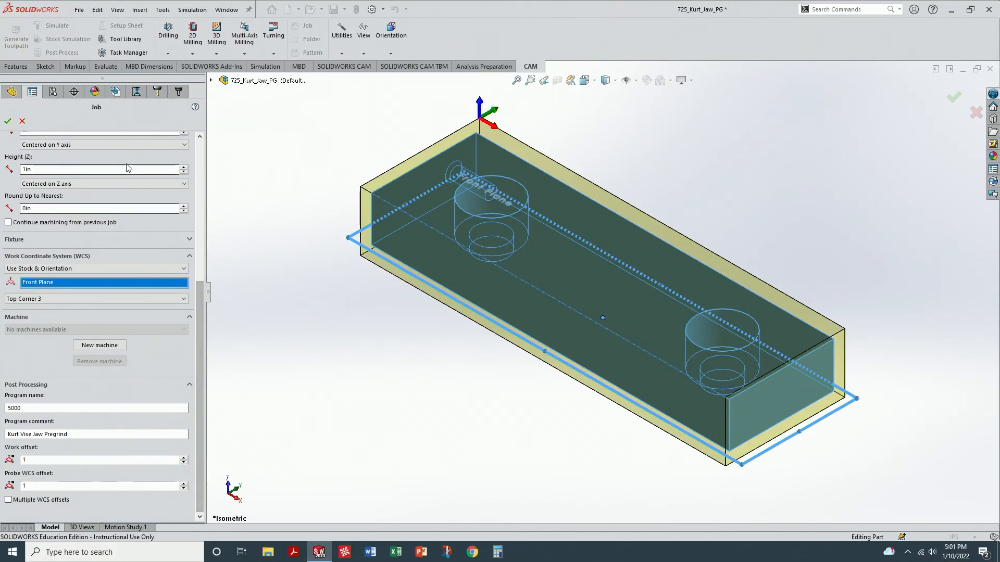
{"action": "left_click", "coordinate": [8, 122]}
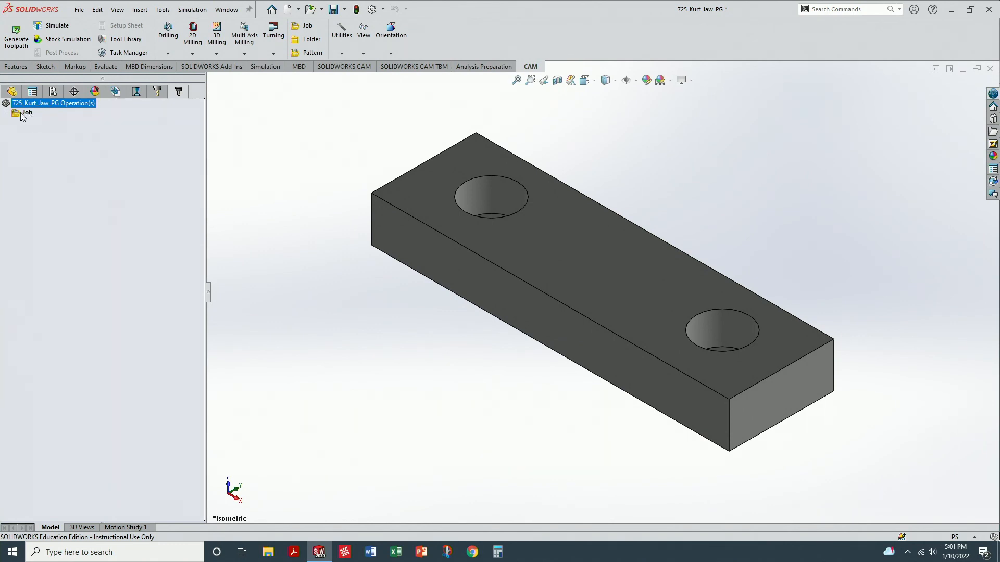
{"action": "left_click", "coordinate": [26, 113]}
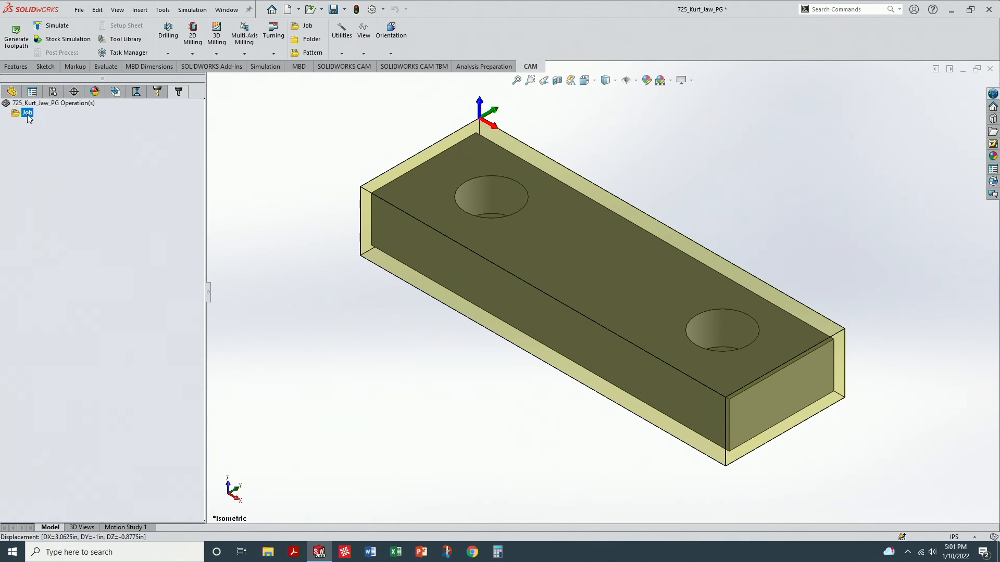
{"action": "right_click", "coordinate": [27, 114]}
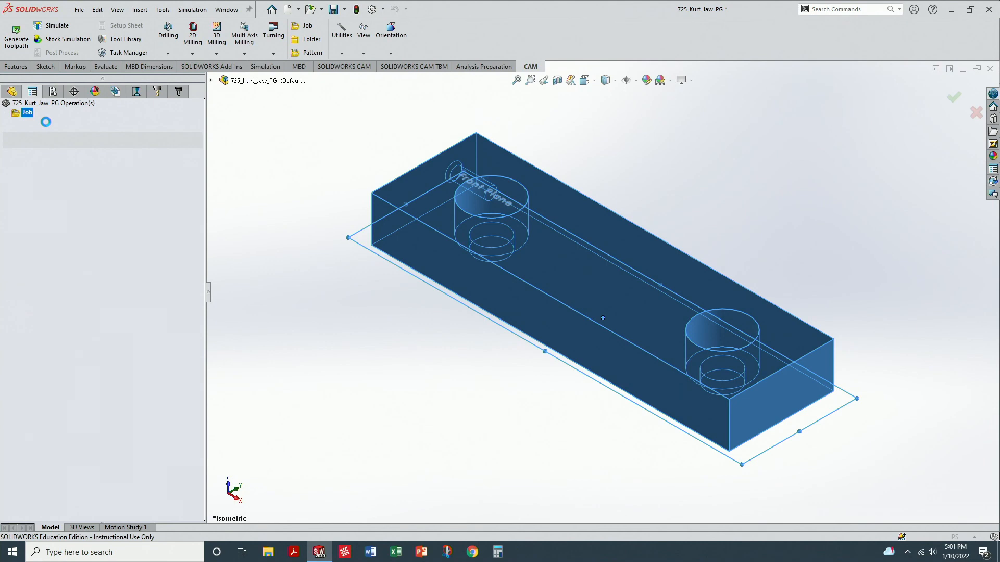
{"action": "left_click", "coordinate": [7, 121]}
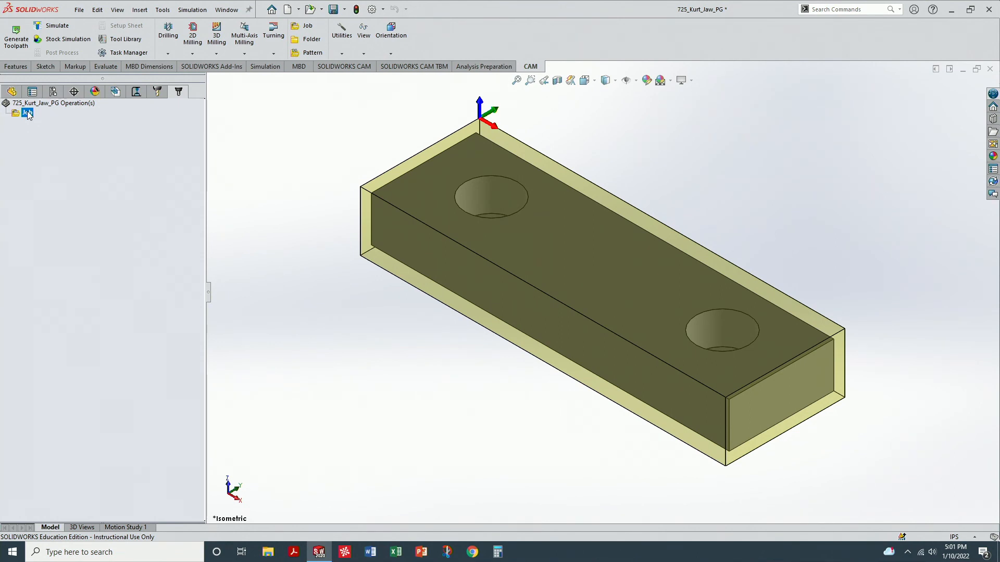
Rename the job under the 725_Kurt_Jaw_PG operations as OP1/TOP
{"action": "right_click", "coordinate": [29, 116]}
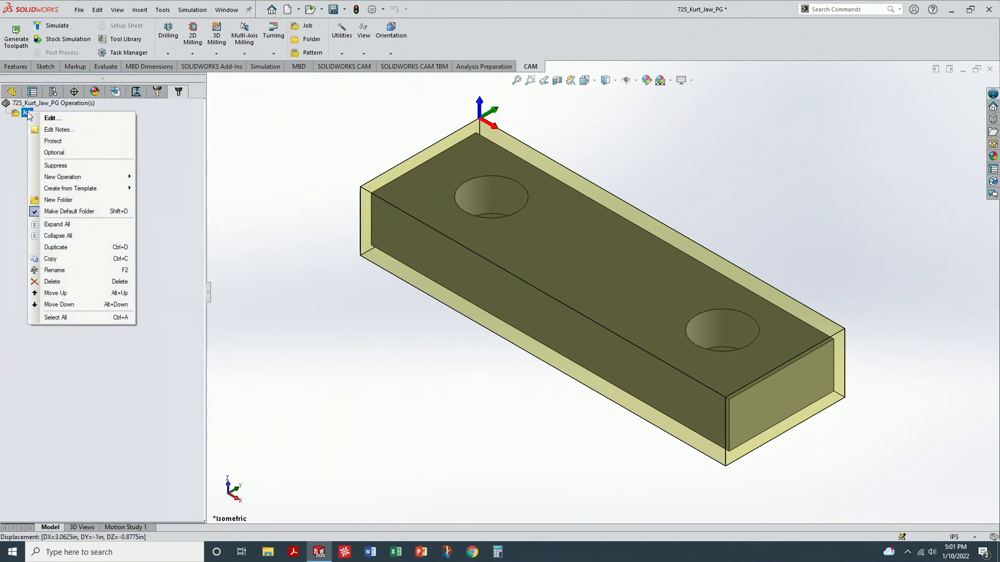
{"action": "left_click", "coordinate": [60, 270]}
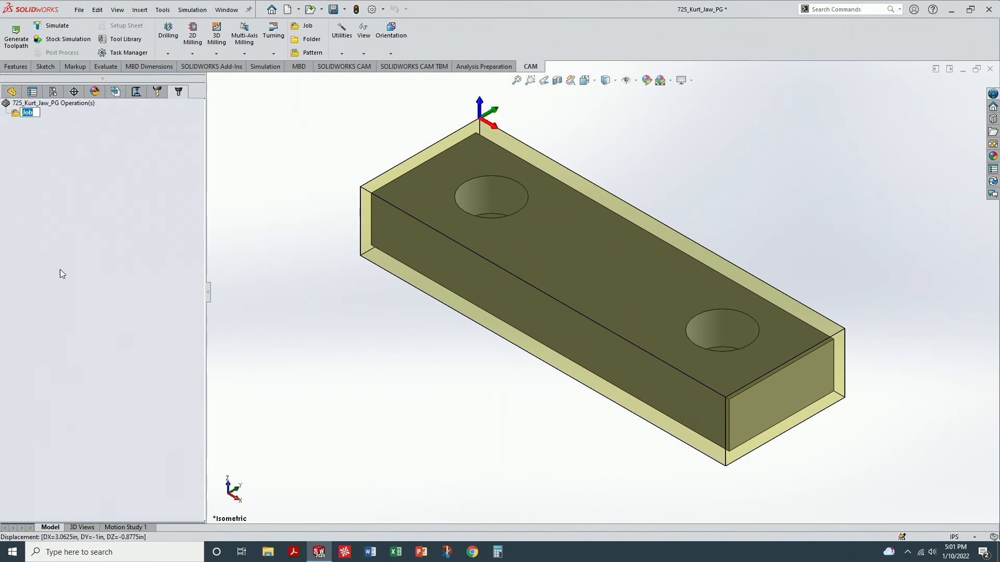
{"action": "type", "text": "OP1/TOP"}
{"action": "key", "text": "Return"}
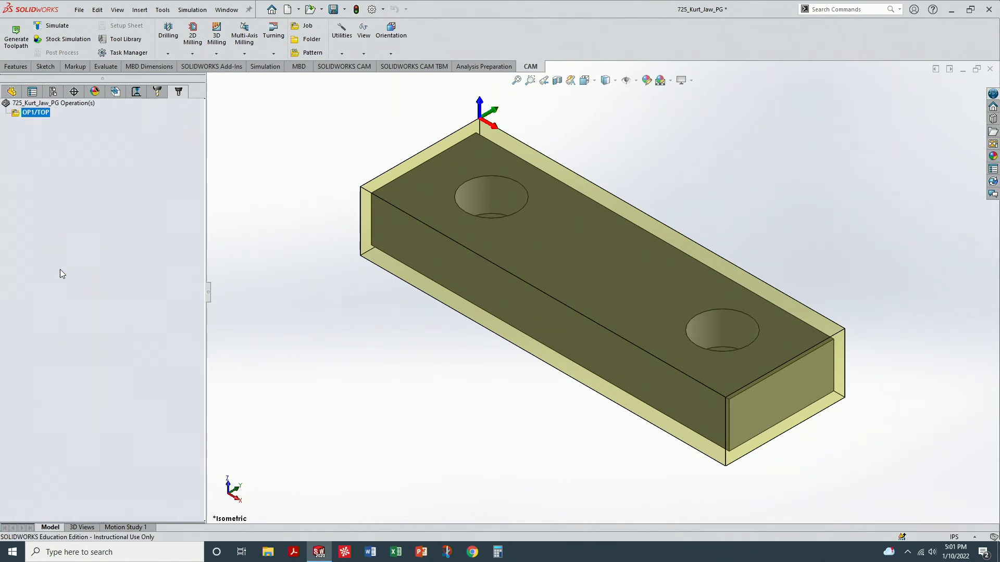